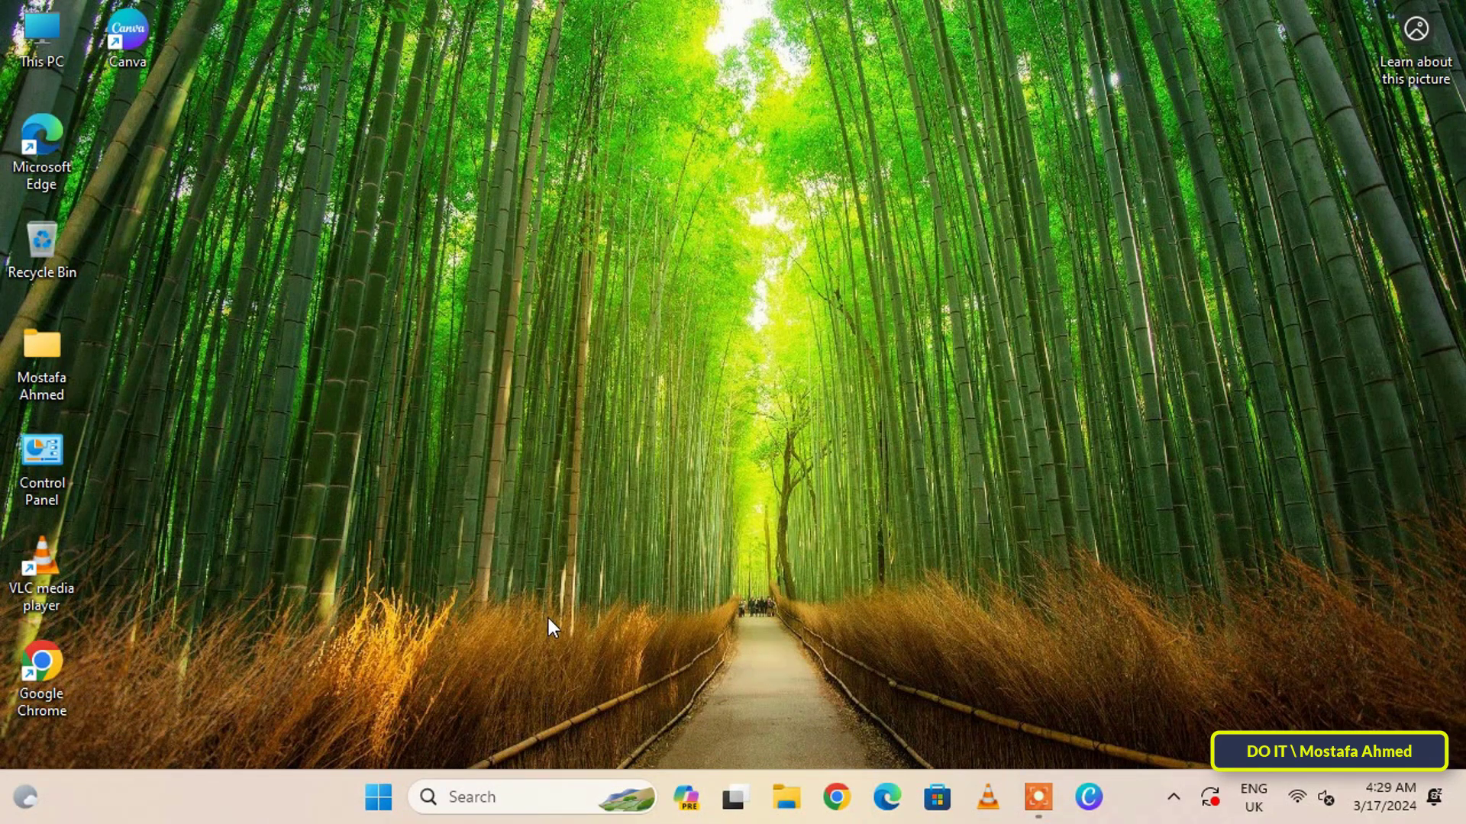
# - Go to Accounts > Sign-in options in Settings and expand PIN (Windows Hello)
pyautogui.click(379, 798)
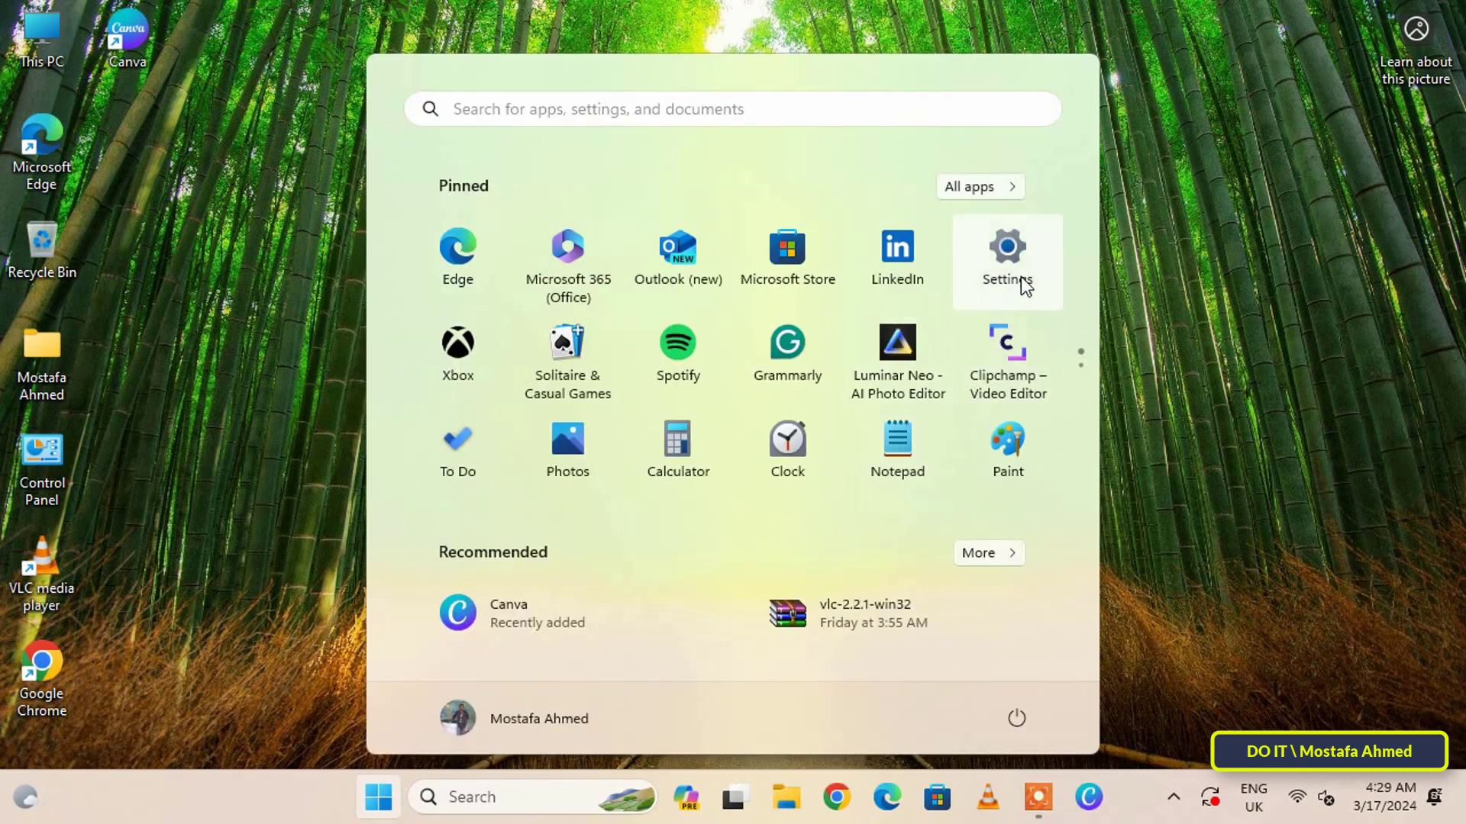
pyautogui.click(1009, 261)
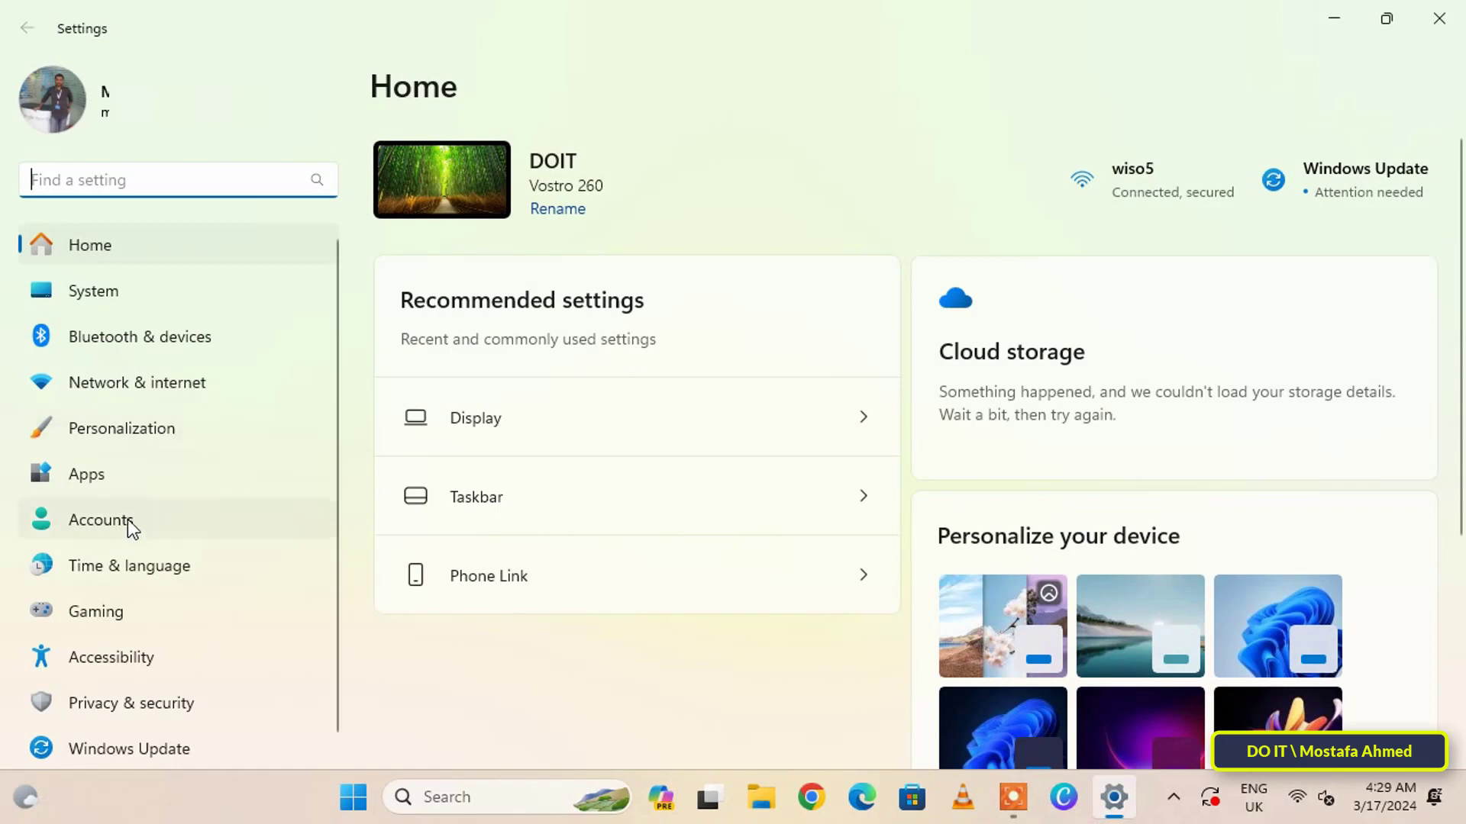
pyautogui.click(166, 519)
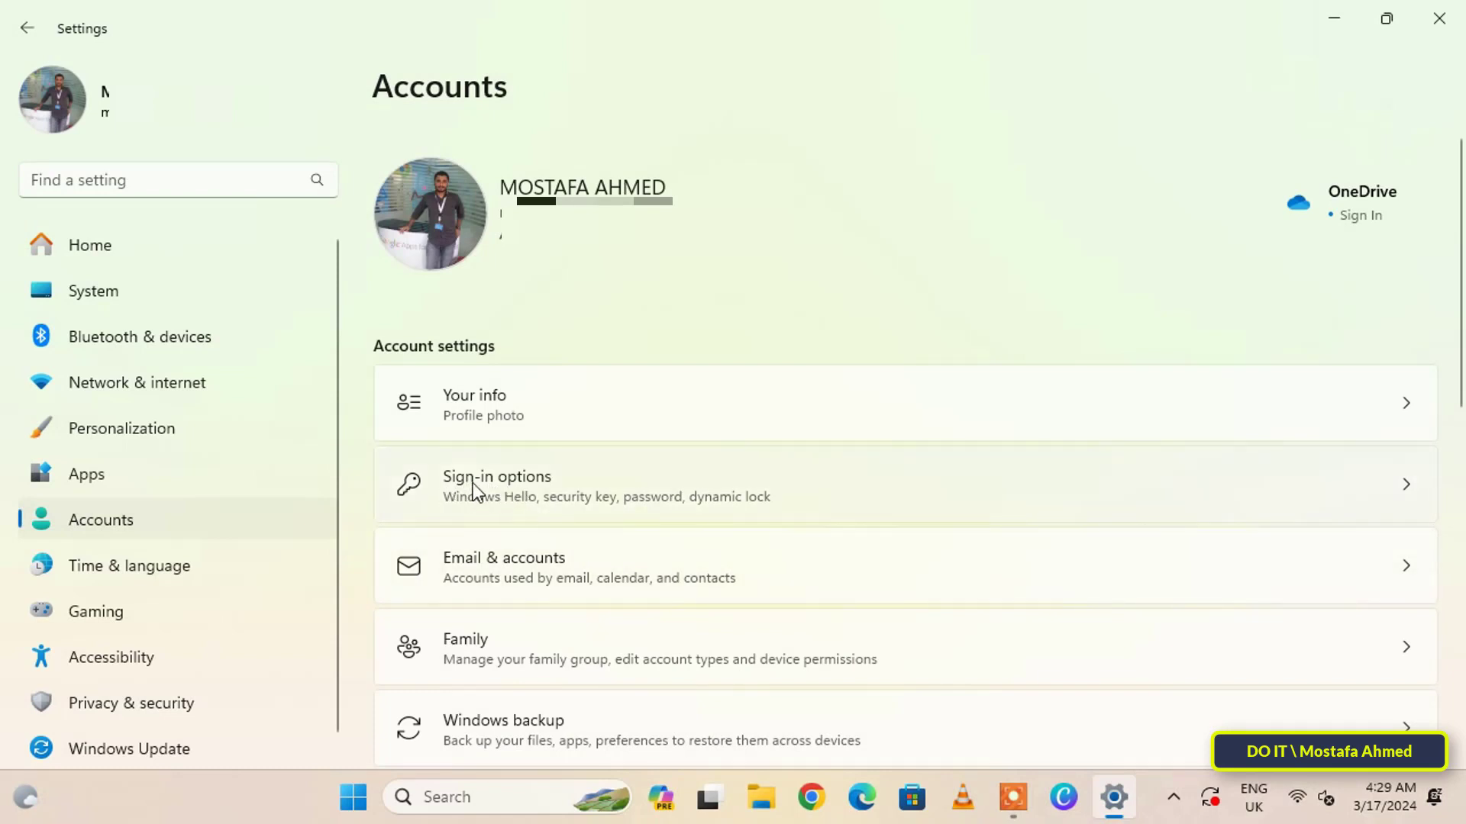
pyautogui.click(787, 487)
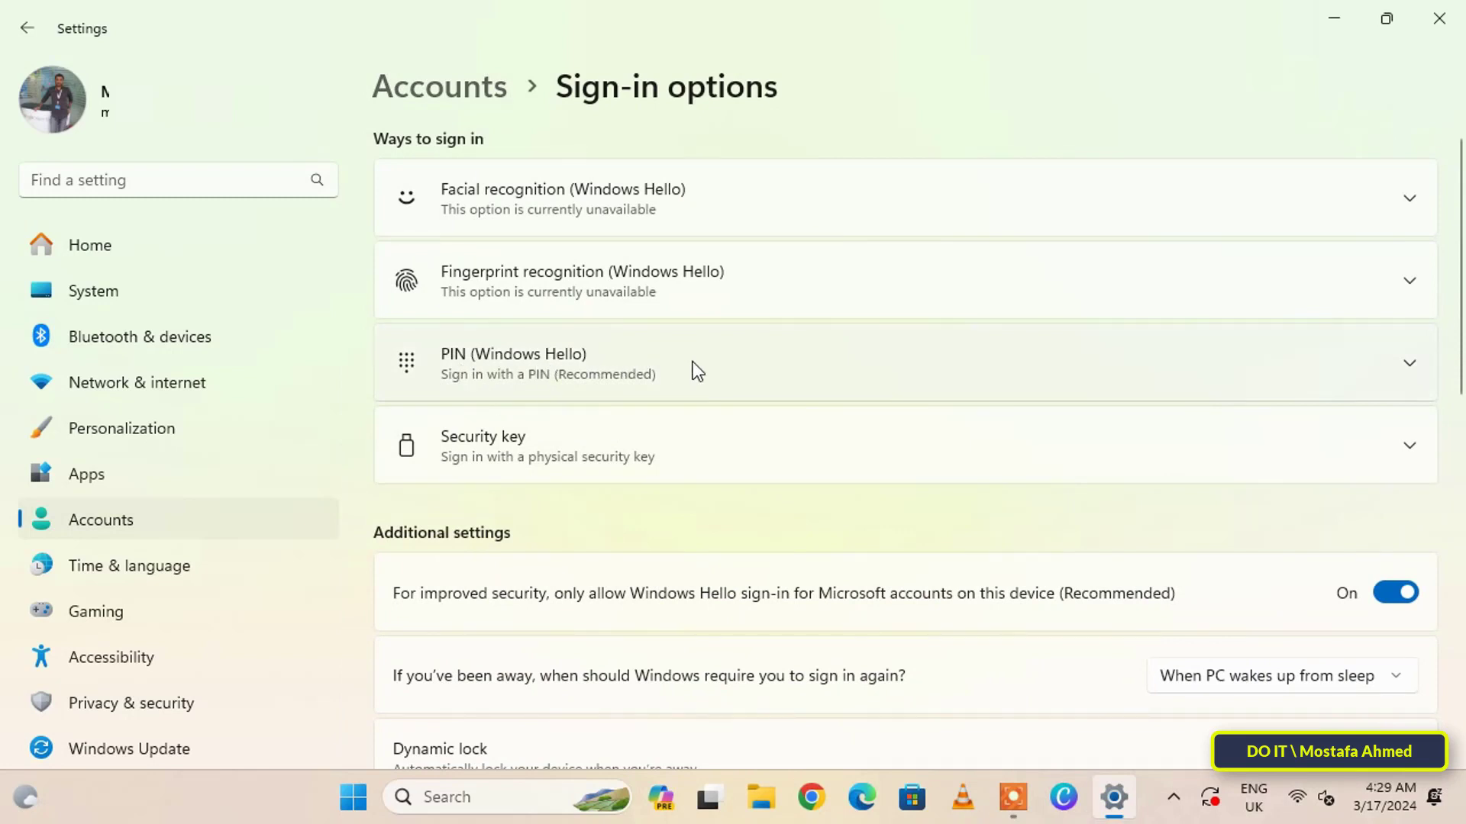
pyautogui.click(846, 368)
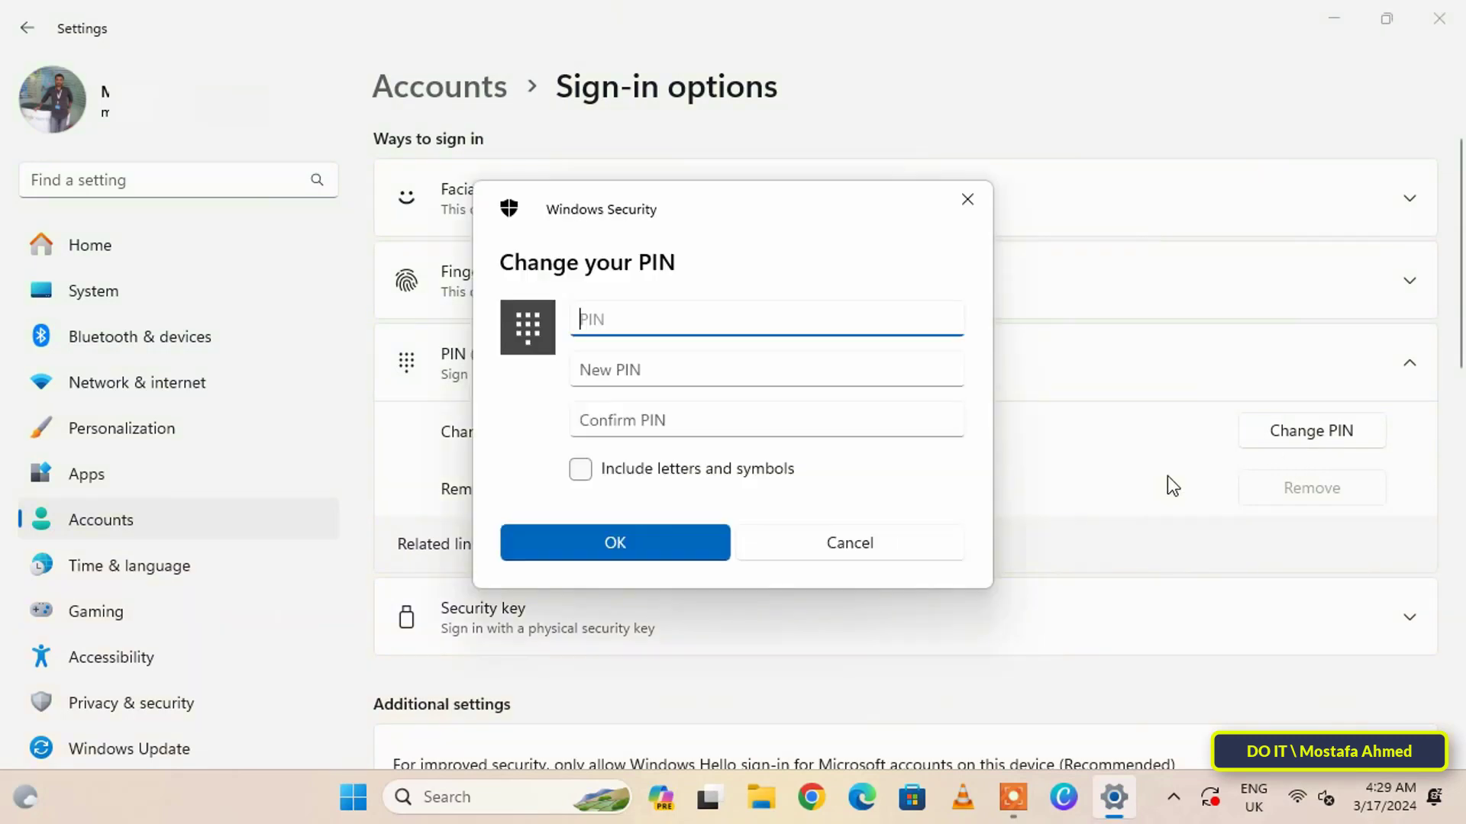
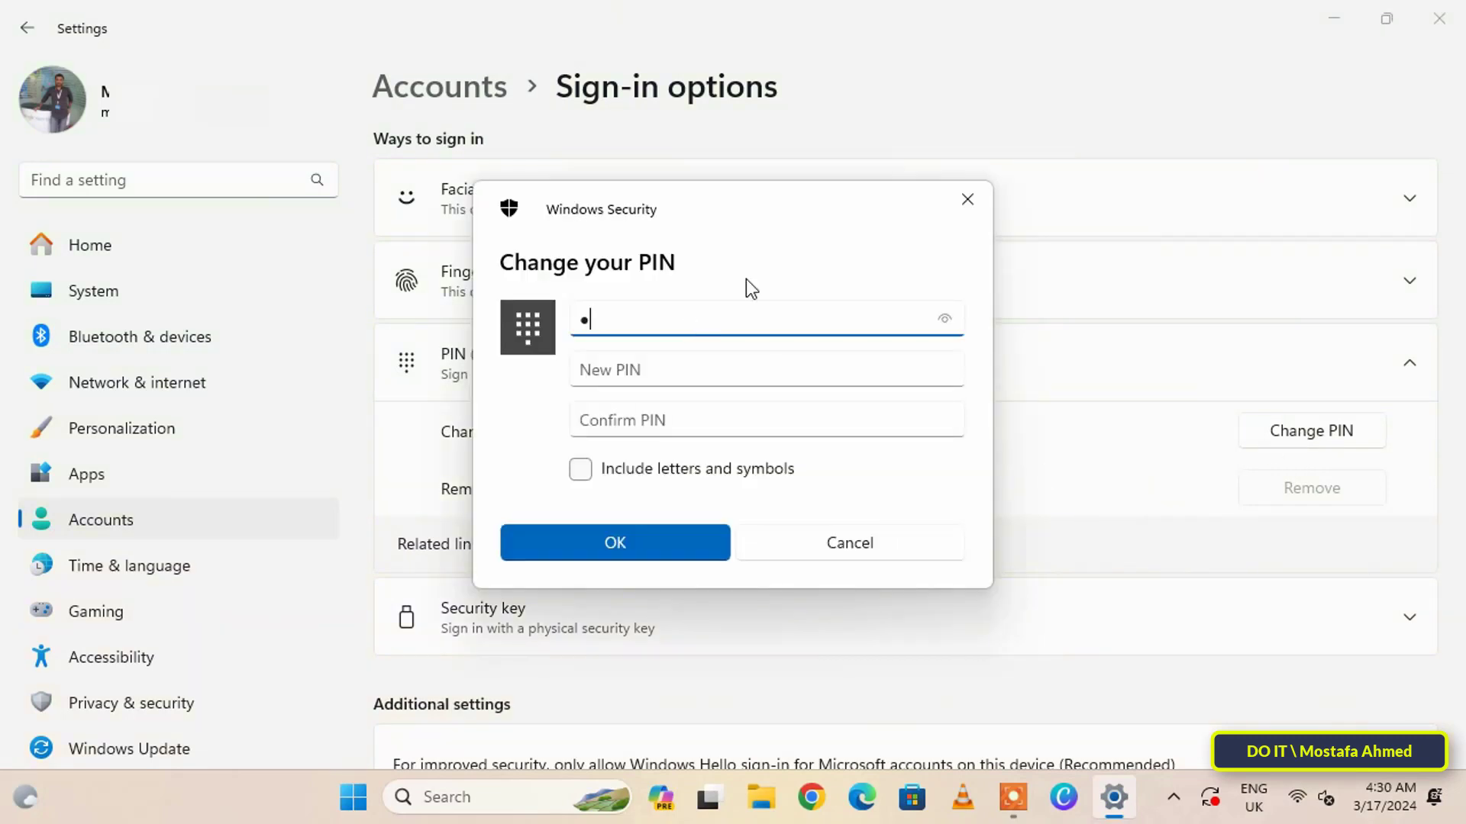
# - Enter the current PIN, then set and confirm a new PIN allowing letters and symbols
pyautogui.click(734, 368)
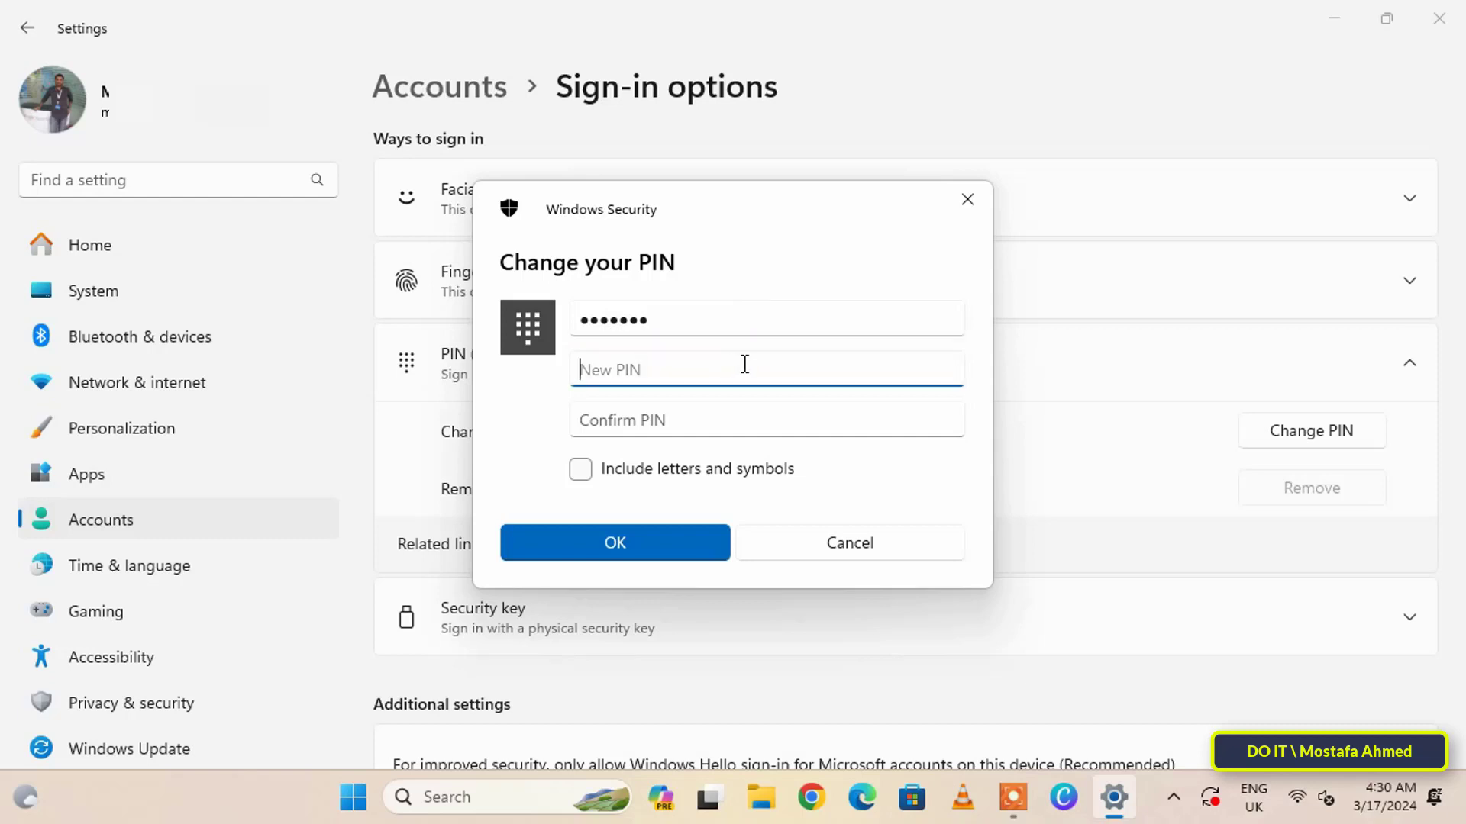
pyautogui.click(686, 469)
pyautogui.click(637, 369)
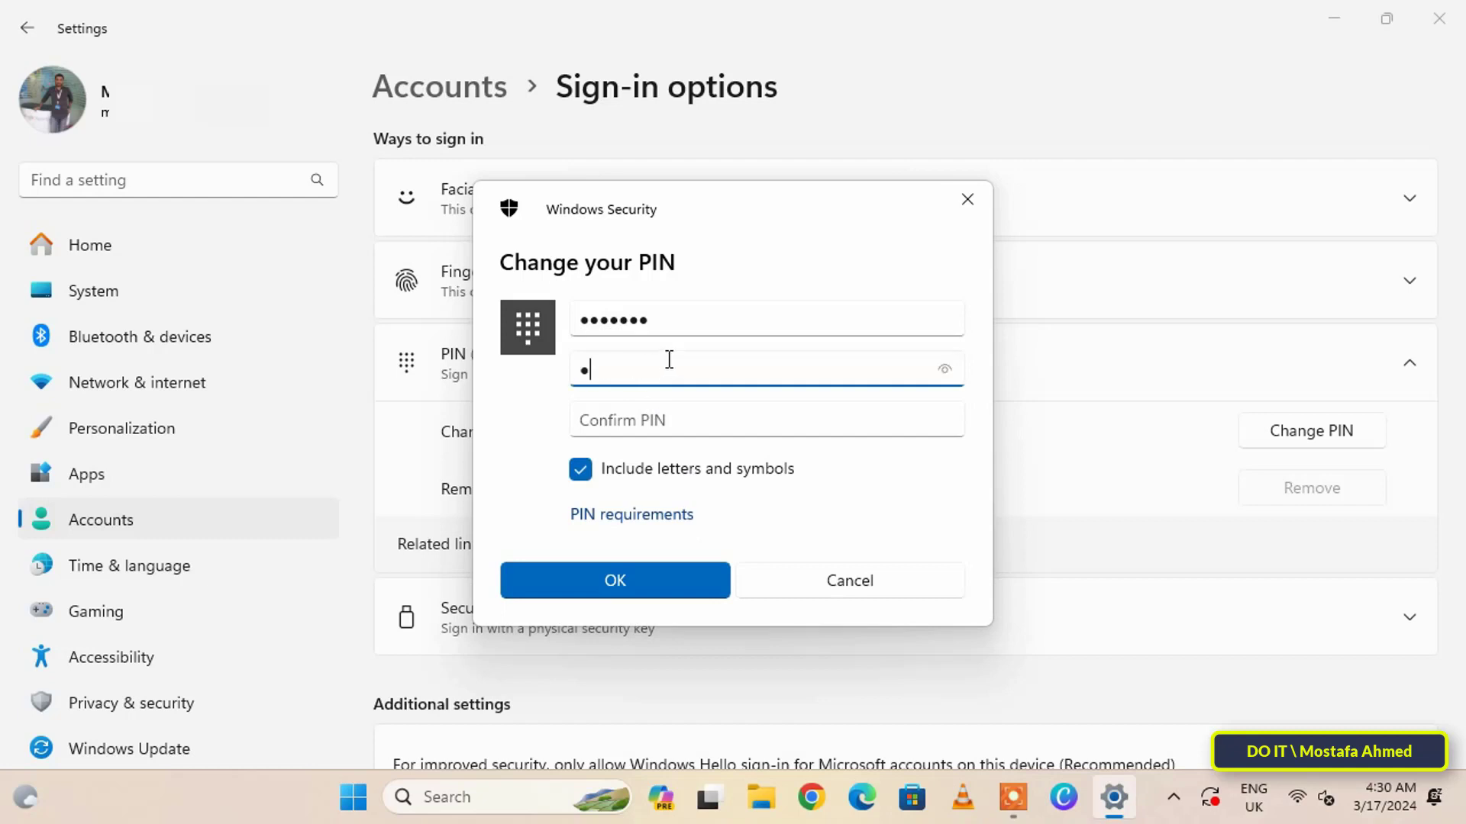
pyautogui.press('Tab')
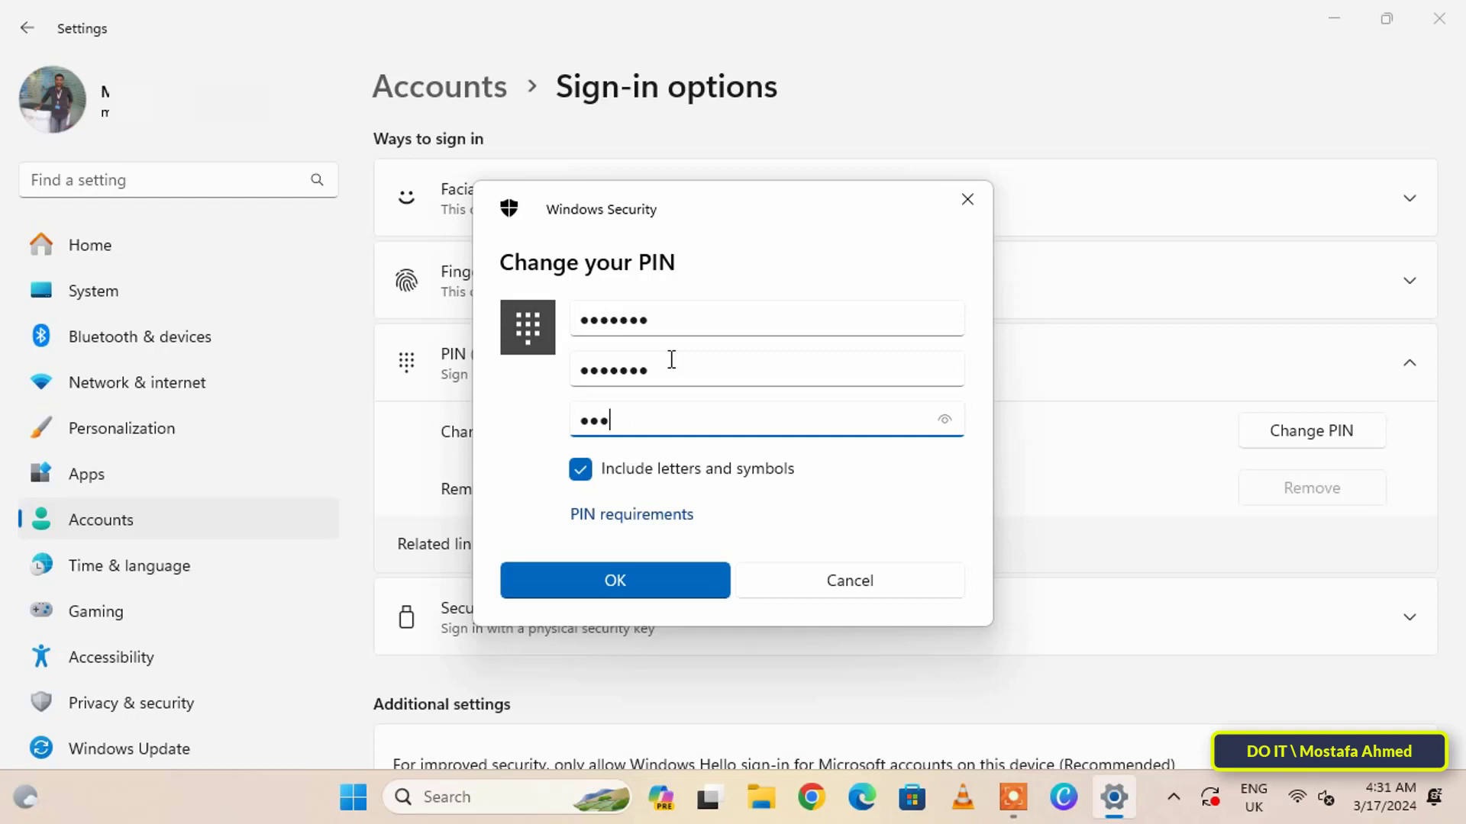
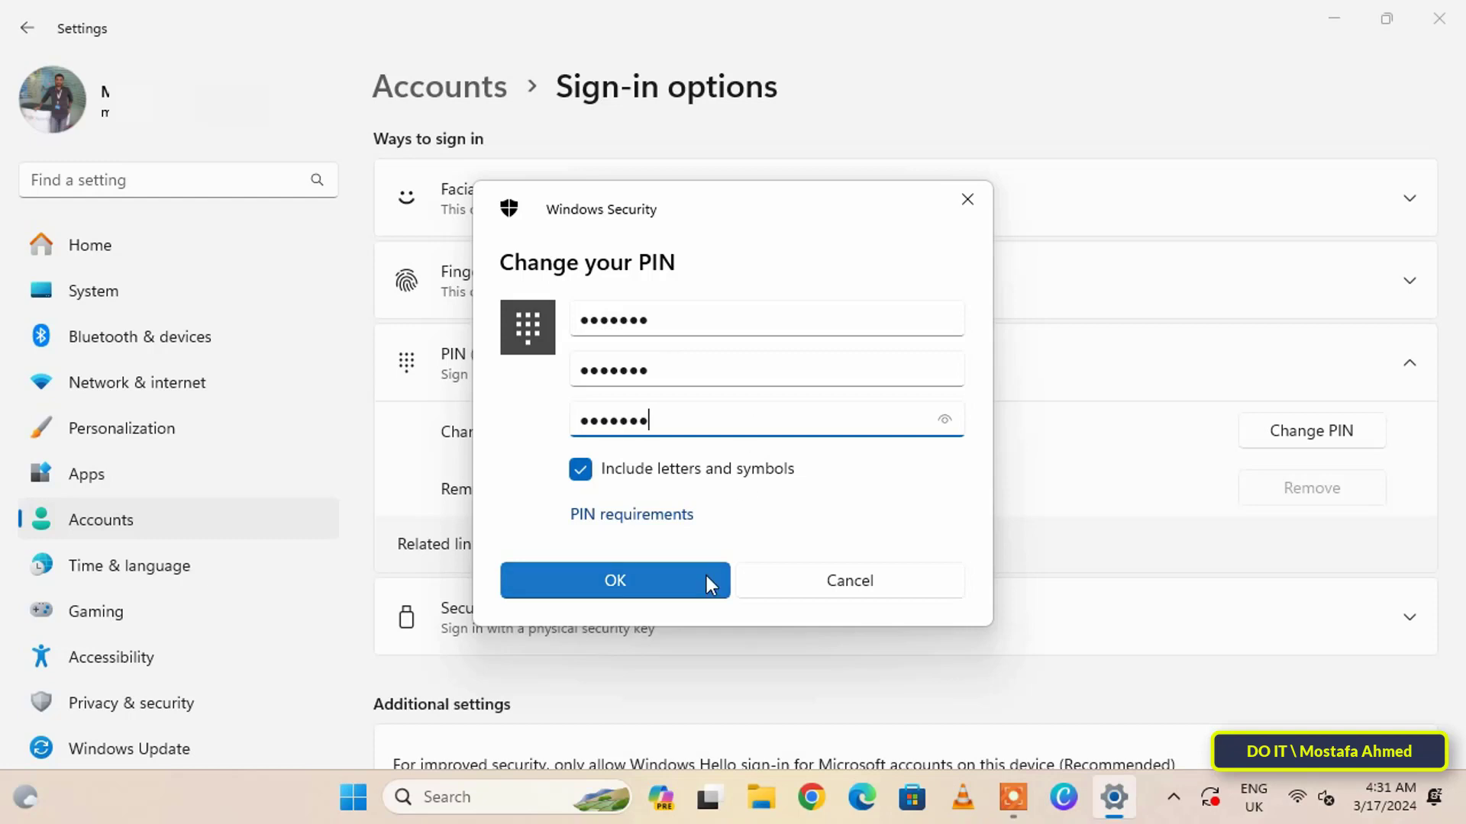
pyautogui.click(706, 576)
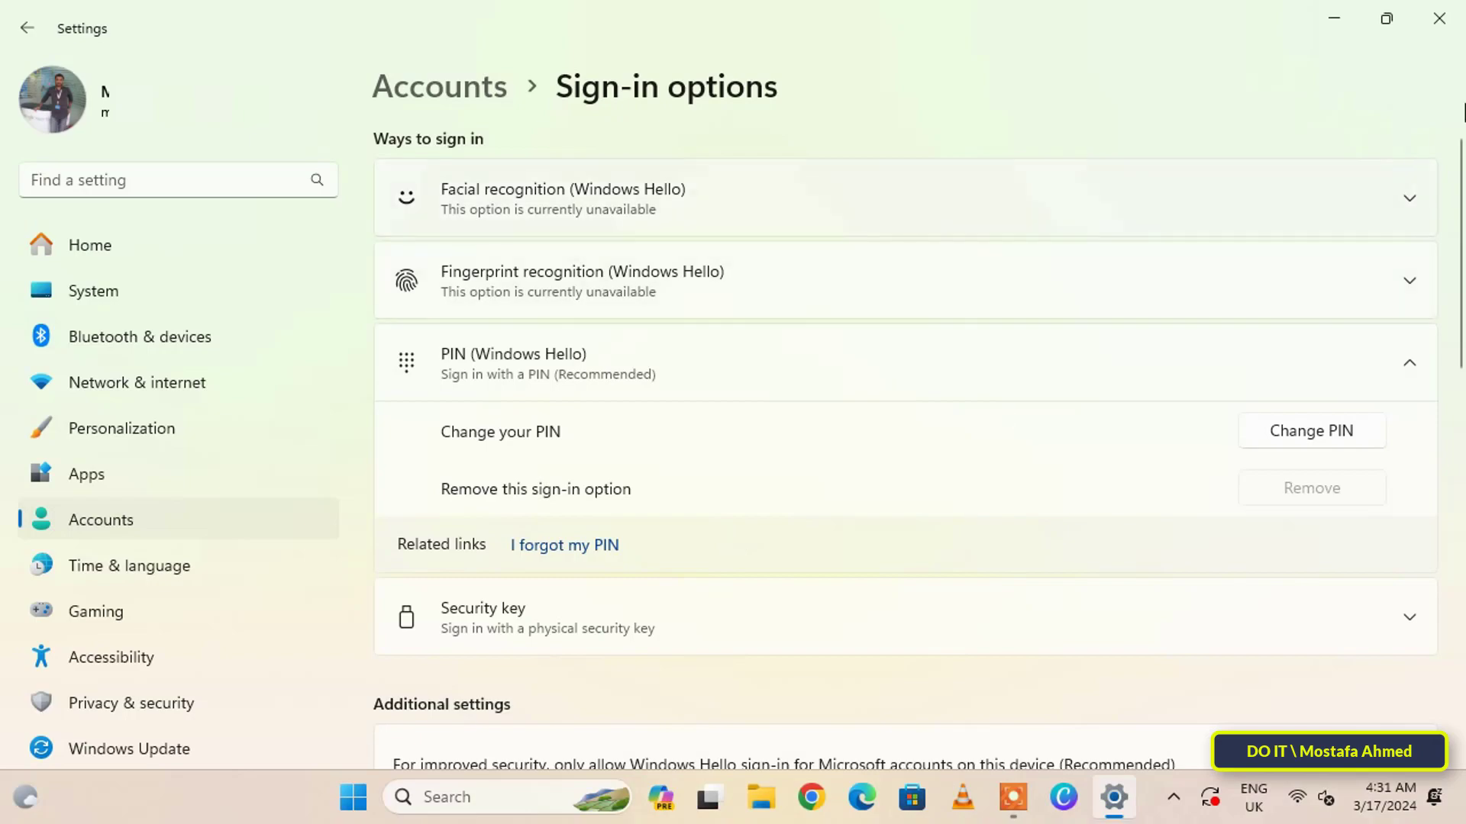
# - Close Settings and open the Start menu's account options to reach Sign out
pyautogui.click(1442, 19)
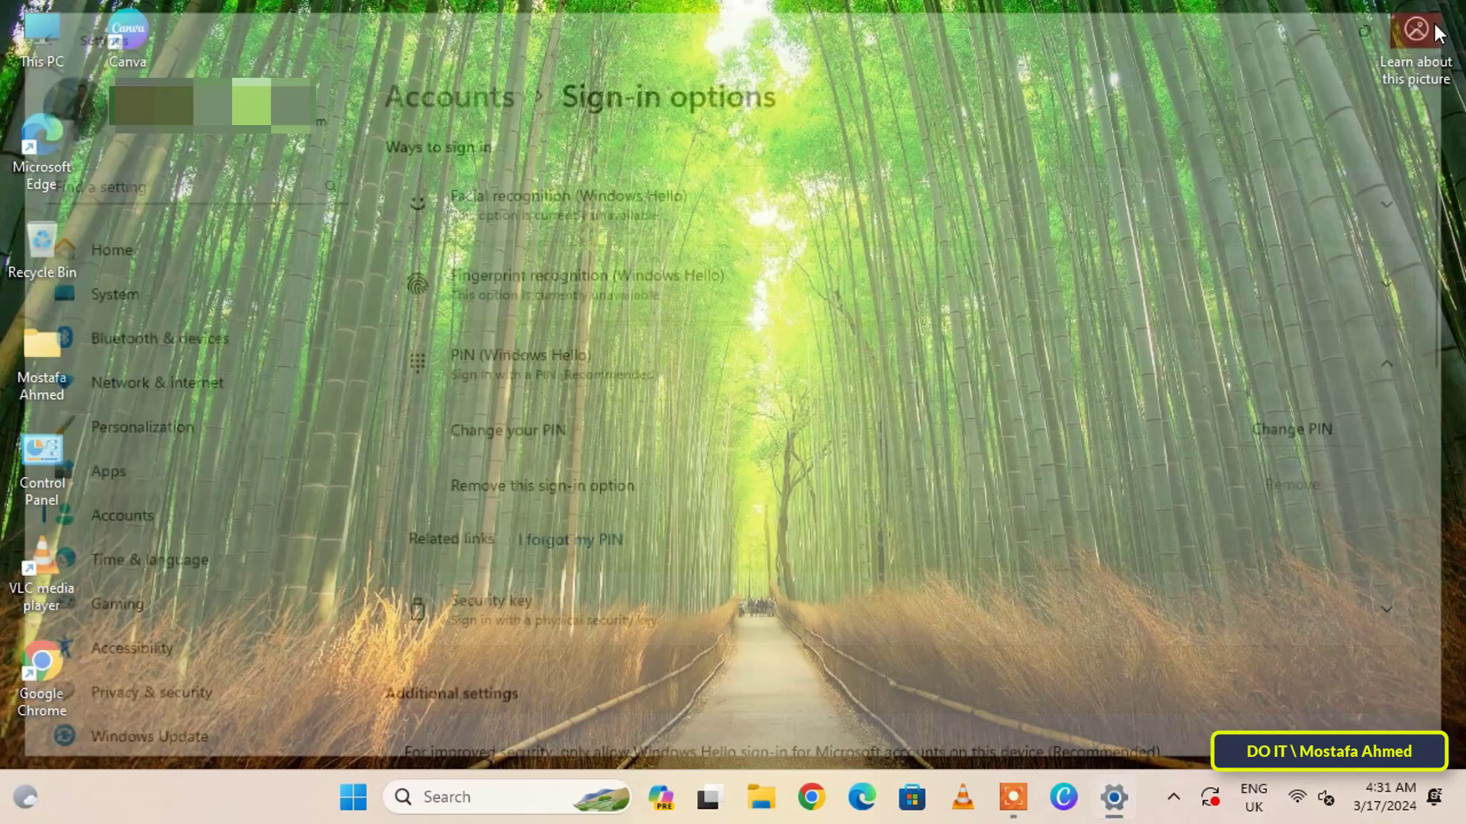
pyautogui.click(392, 804)
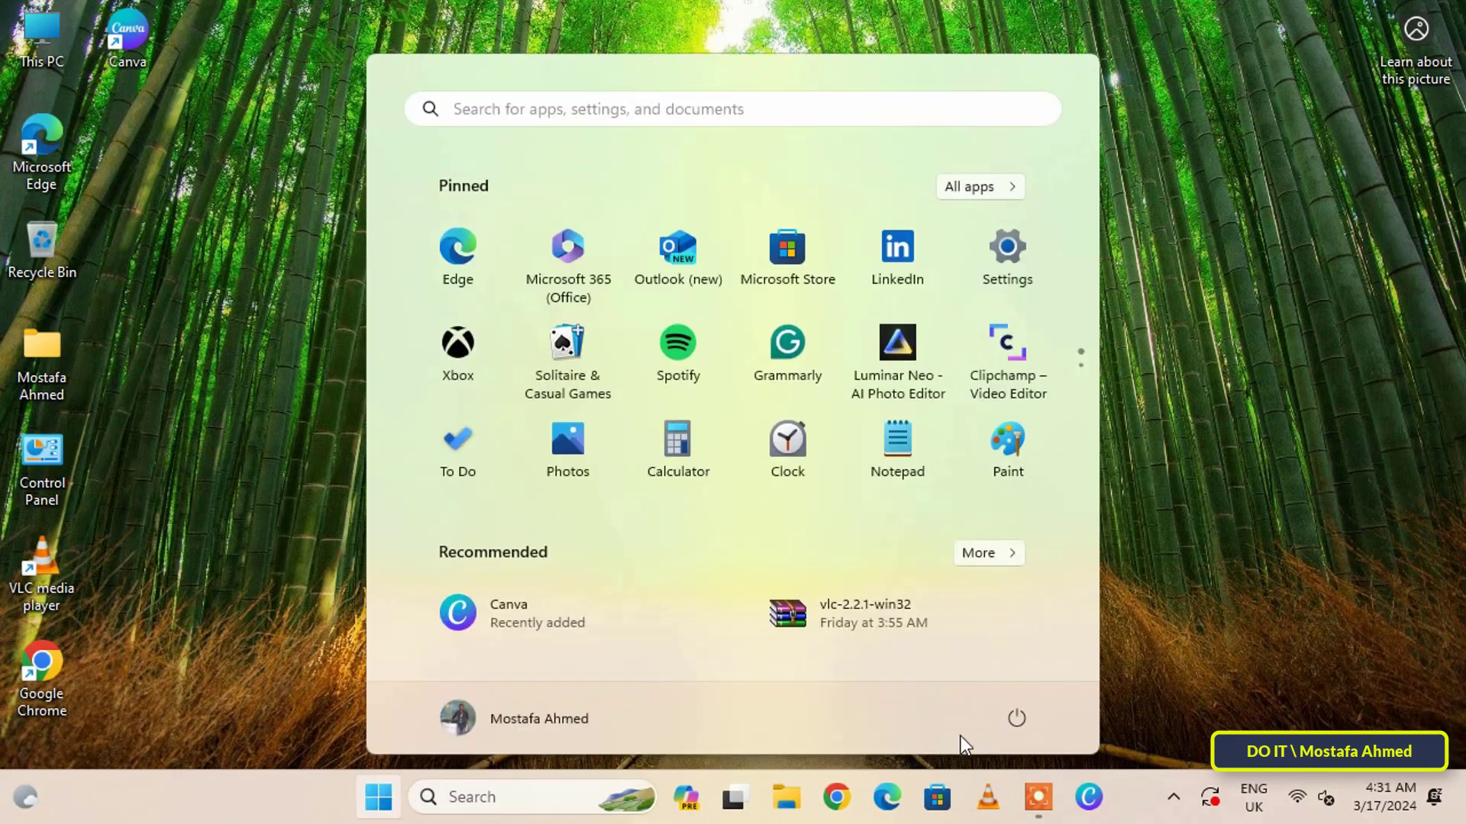
pyautogui.click(573, 726)
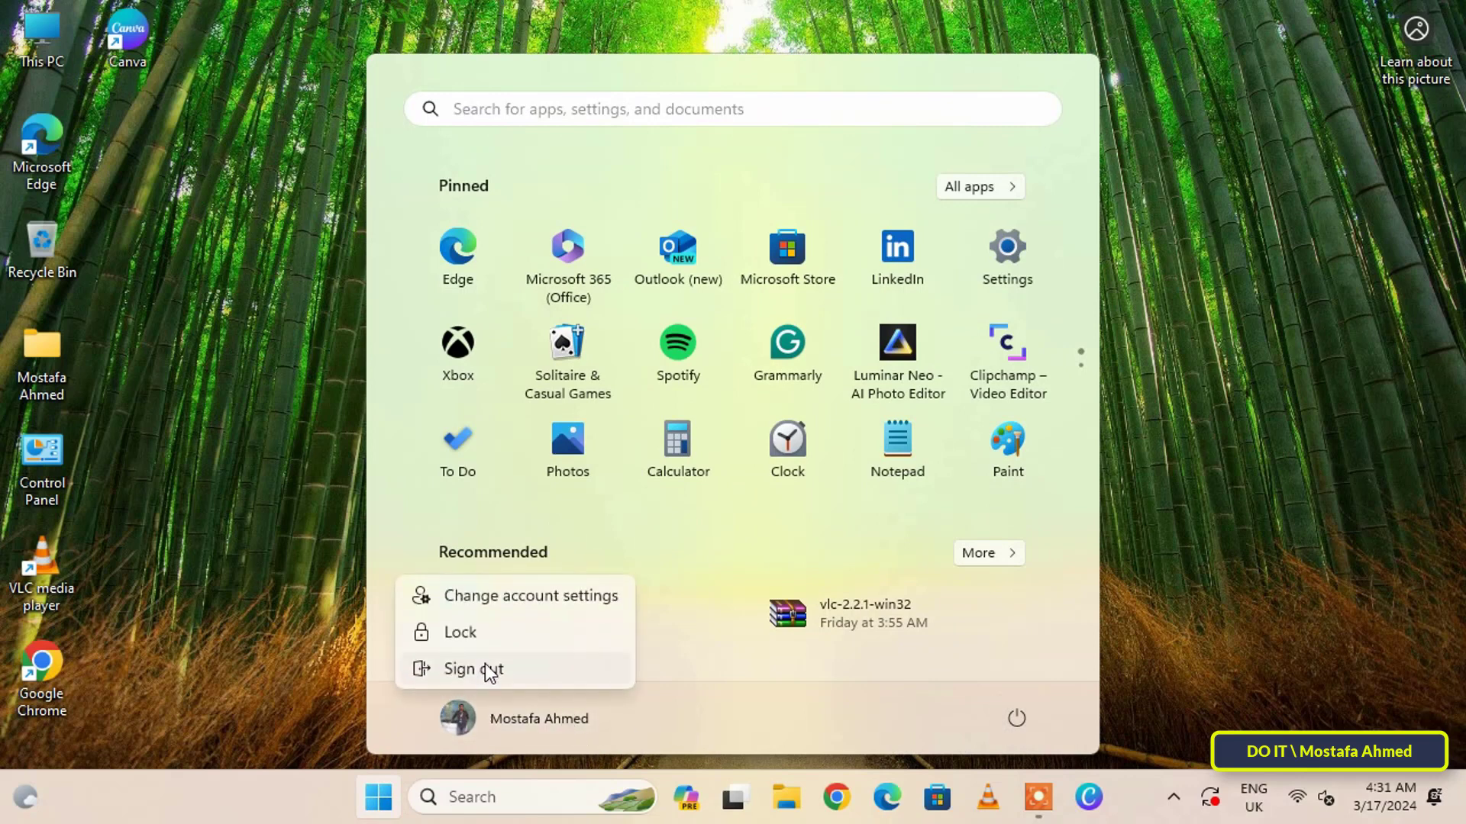